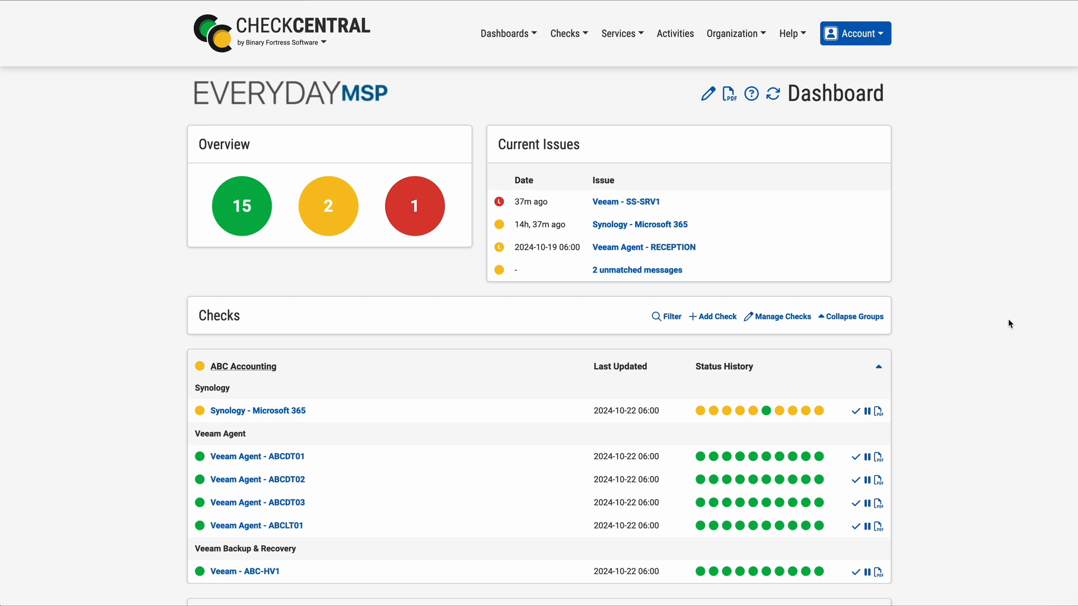
# - Start adding a new direct integration for Acronis
pyautogui.click(639, 37)
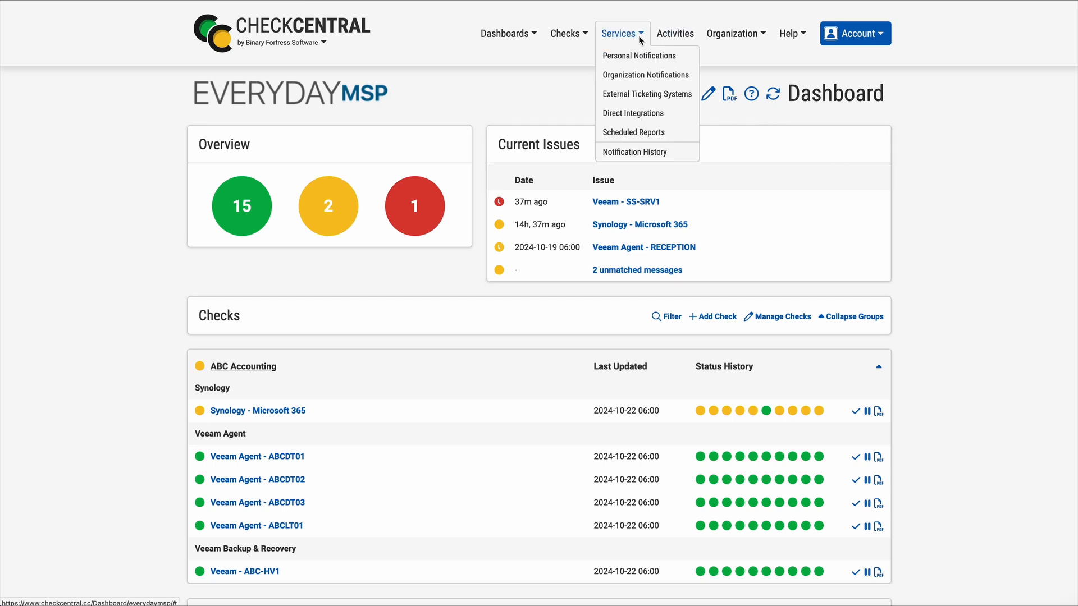
pyautogui.click(642, 115)
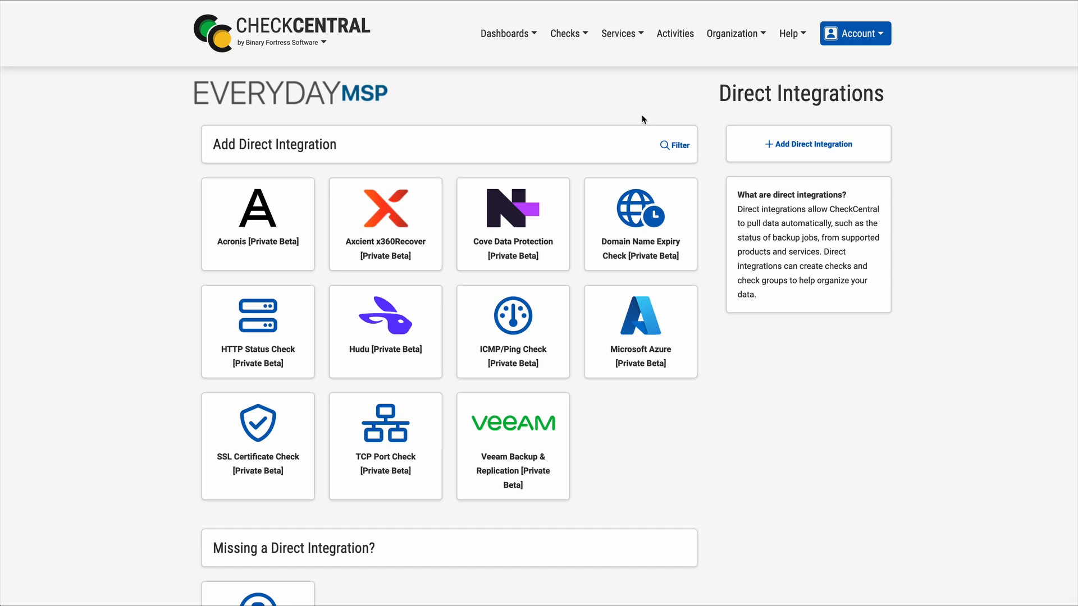
pyautogui.click(284, 227)
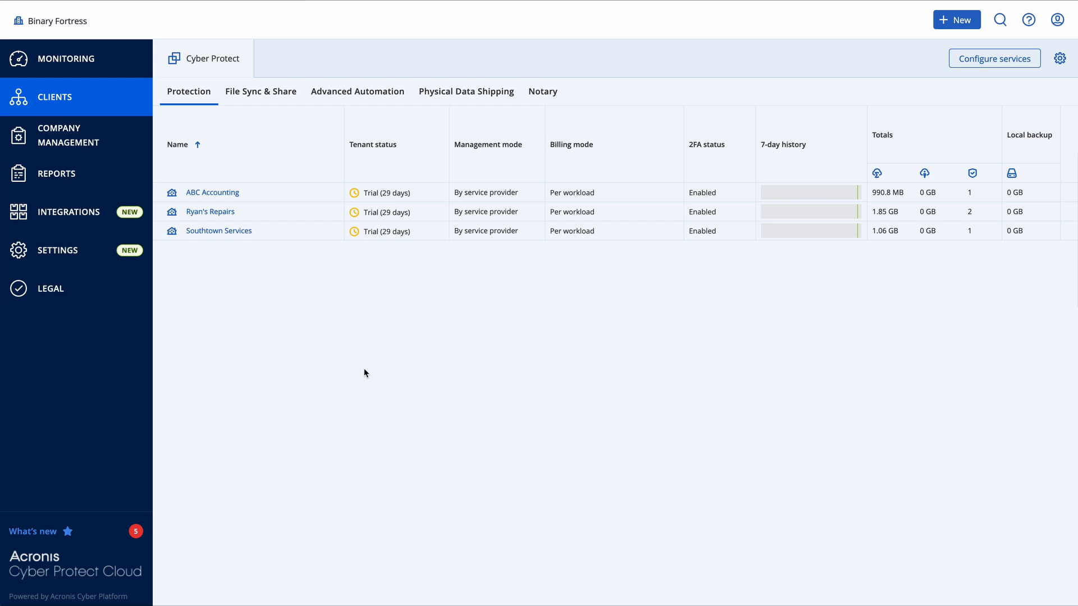
# - In the Acronis Cyber Protect Cloud console, create an API client named CheckCentral and copy its client ID, secret and data center URL
pyautogui.click(113, 266)
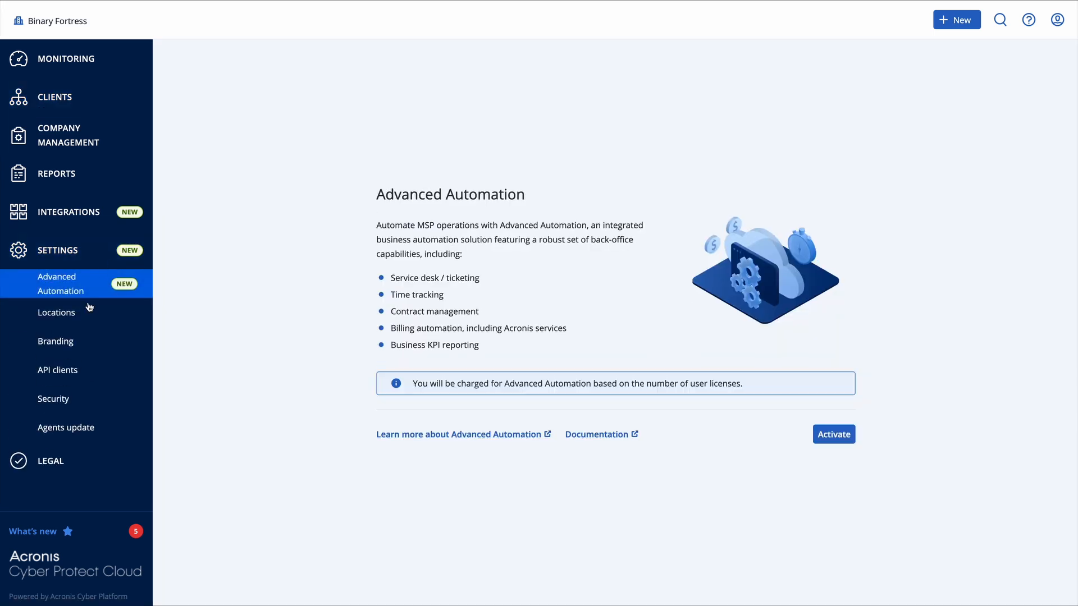
pyautogui.click(77, 378)
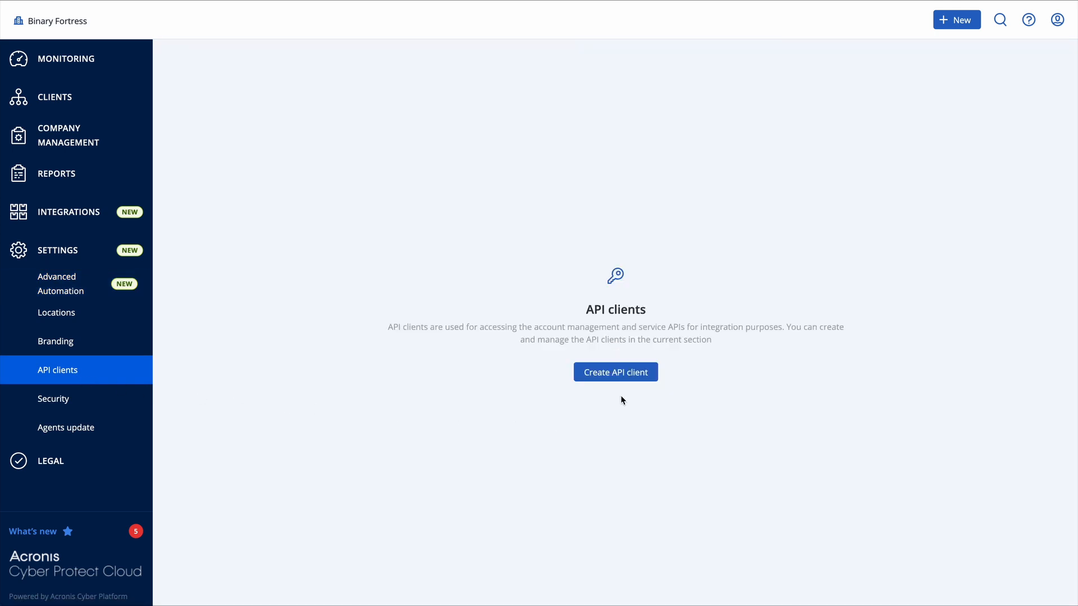
pyautogui.click(623, 381)
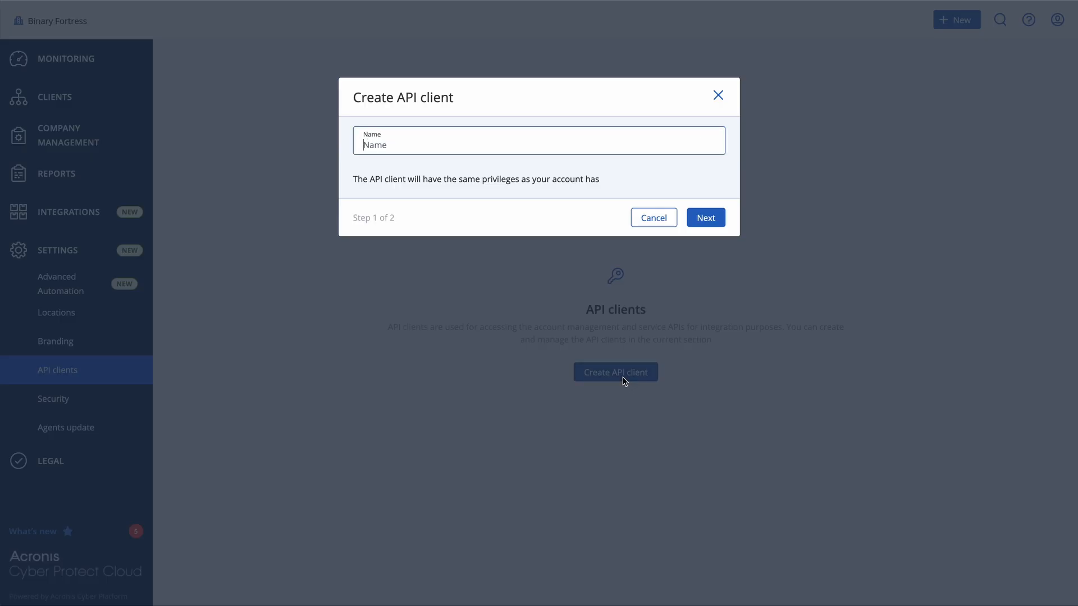
pyautogui.write('CheckCentral')
pyautogui.click(704, 228)
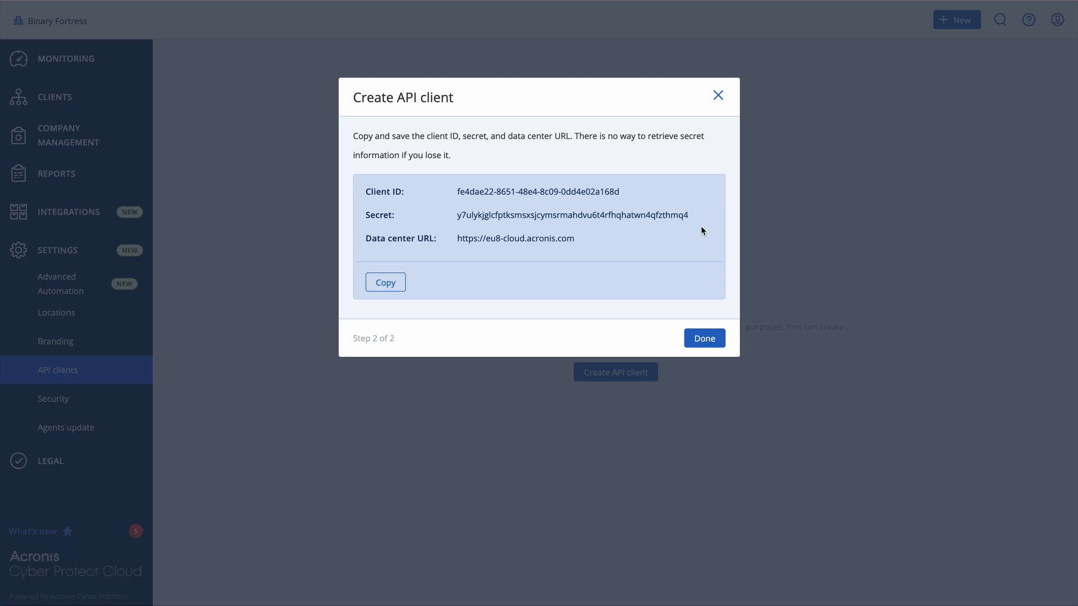
pyautogui.click(387, 293)
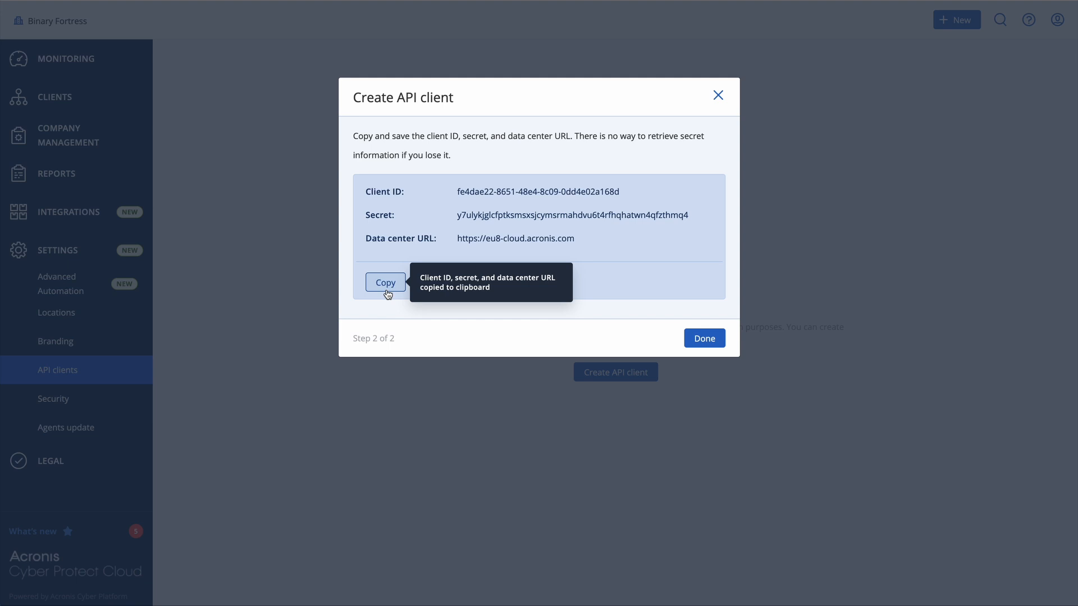
pyautogui.click(702, 341)
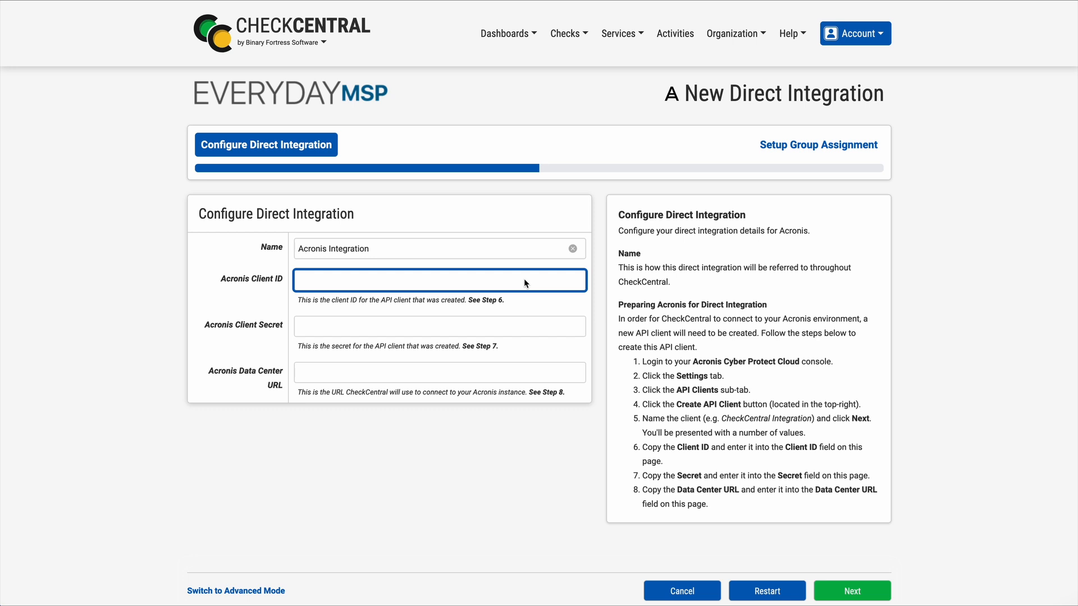
pyautogui.hotkey('ctrl', 'v')
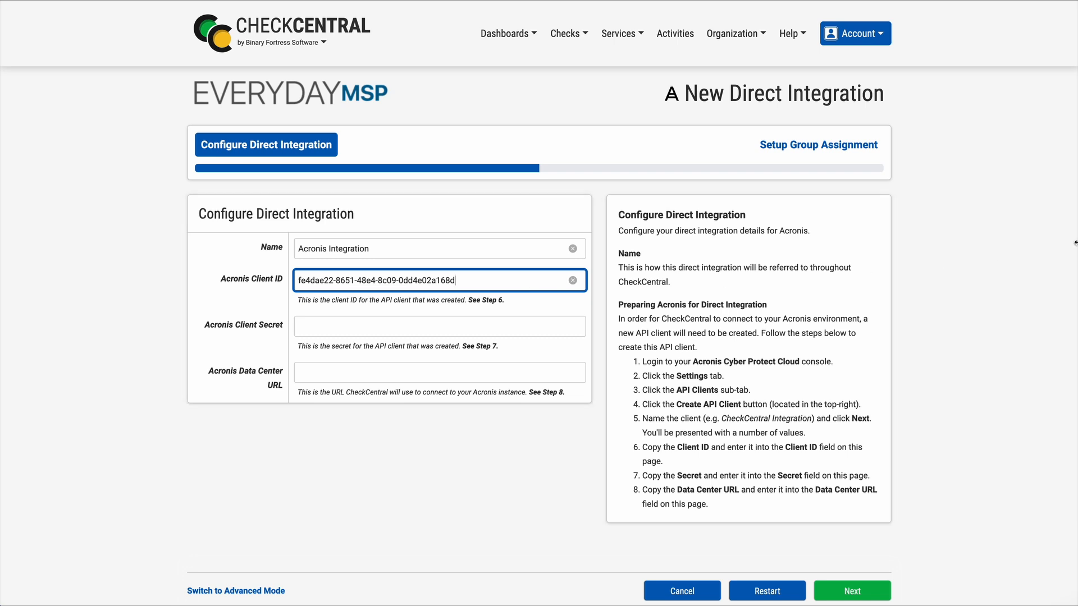
pyautogui.press('Tab')
pyautogui.hotkey('ctrl', 'v')
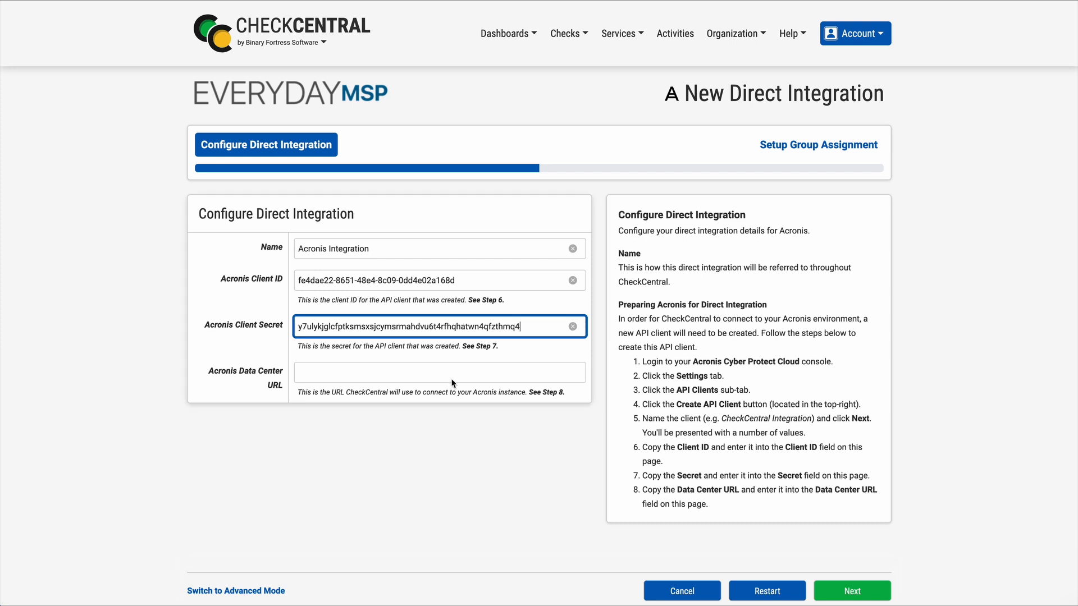
pyautogui.press('Tab')
pyautogui.hotkey('ctrl', 'v')
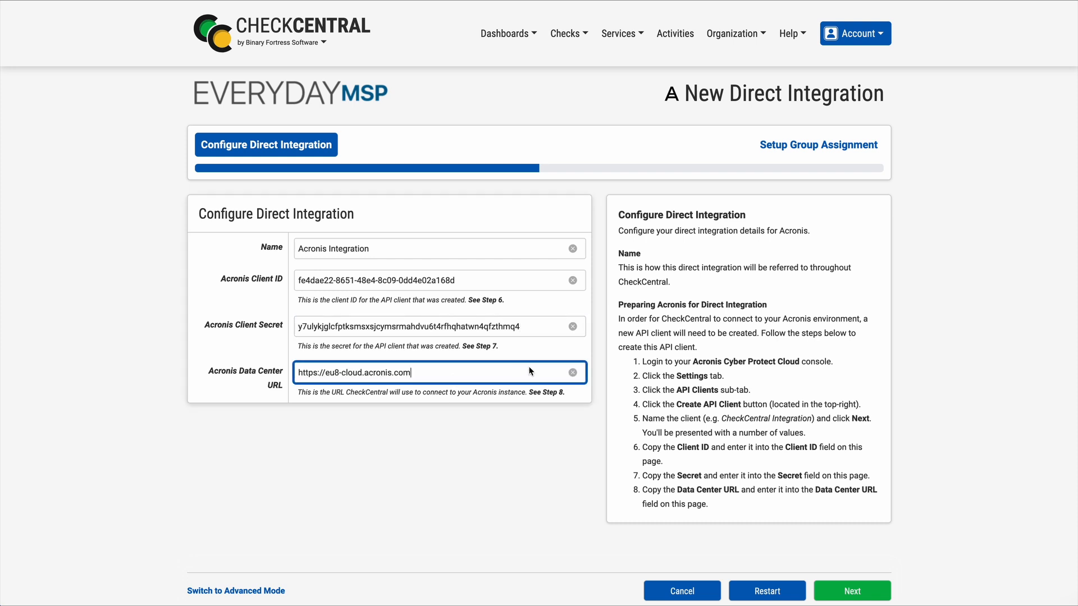
pyautogui.click(541, 433)
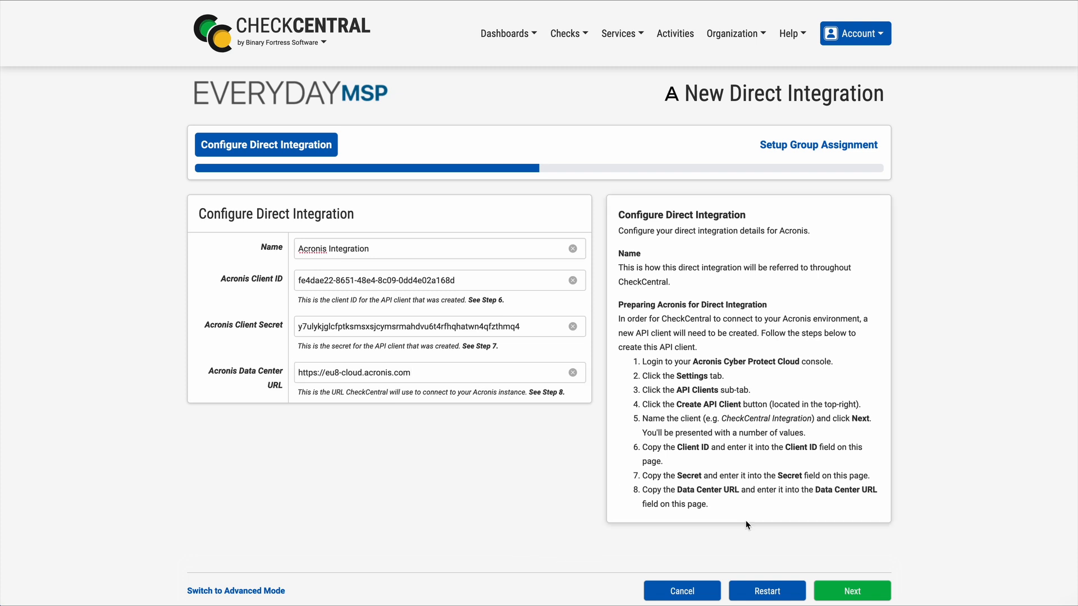
pyautogui.click(854, 594)
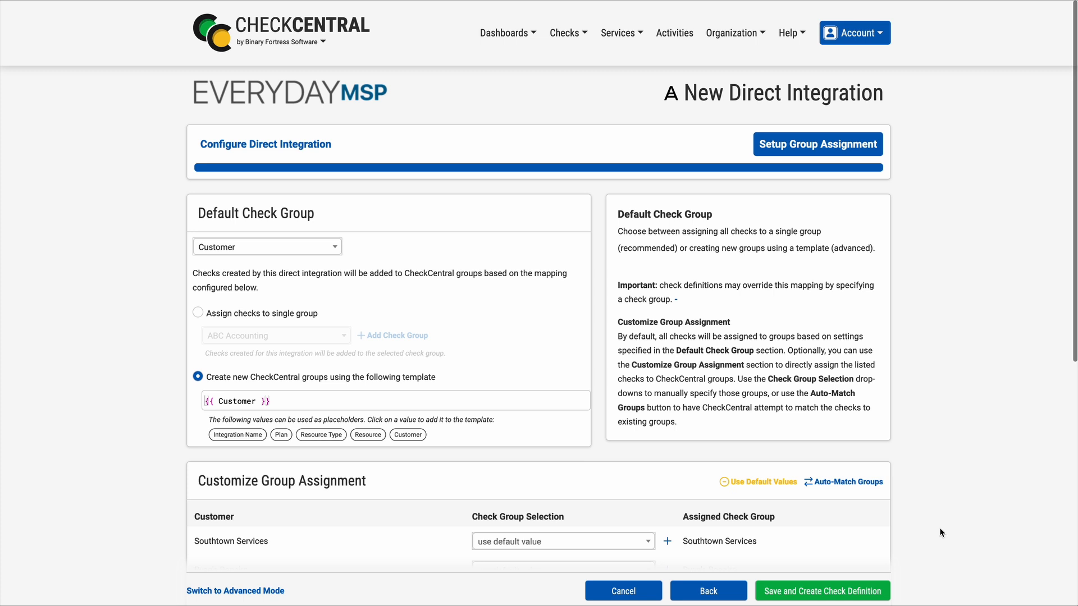
# - Keep the Customer-based group template and default customer assignments, save the integration and proceed to creating a check definition
pyautogui.scroll(-2, 941, 532)
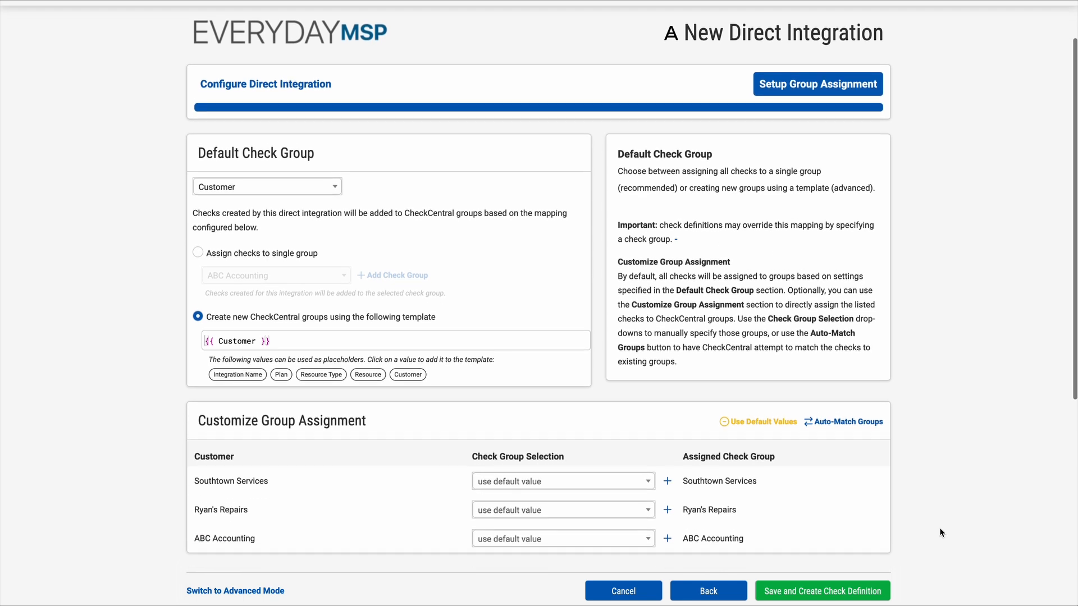
pyautogui.scroll(-1, 941, 532)
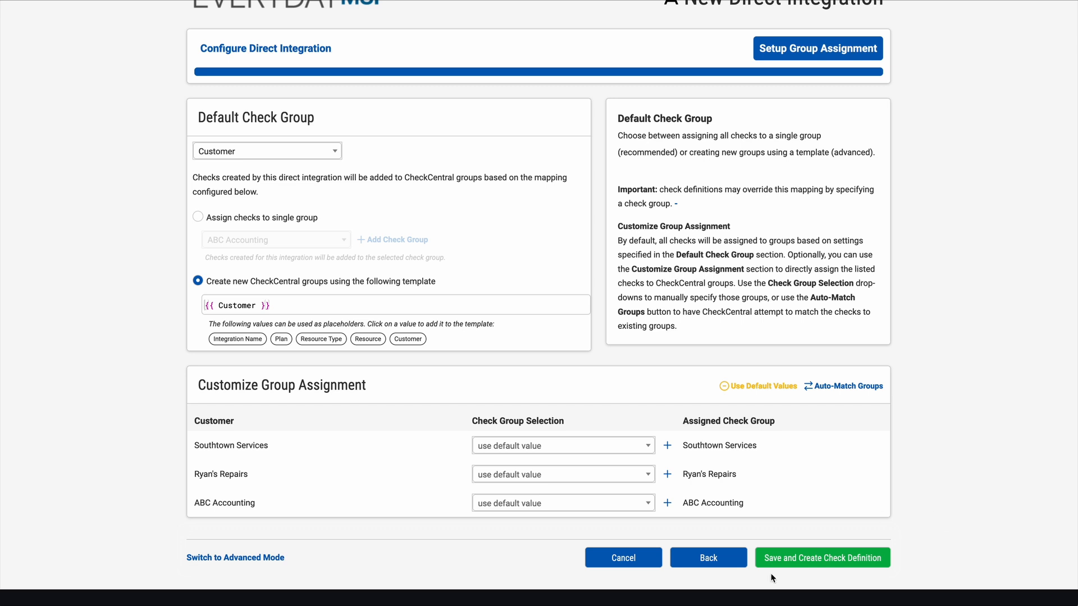
pyautogui.click(800, 561)
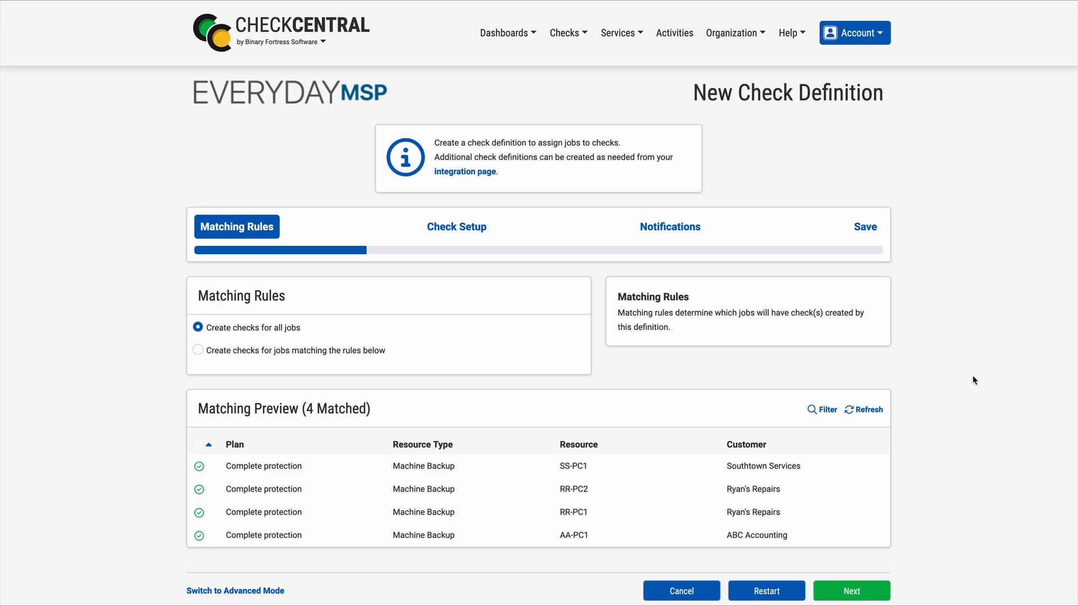
# - Keep creating checks for all jobs, with the default name and label templates and default group mapping, and continue to the notification settings
pyautogui.scroll(-1, 972, 374)
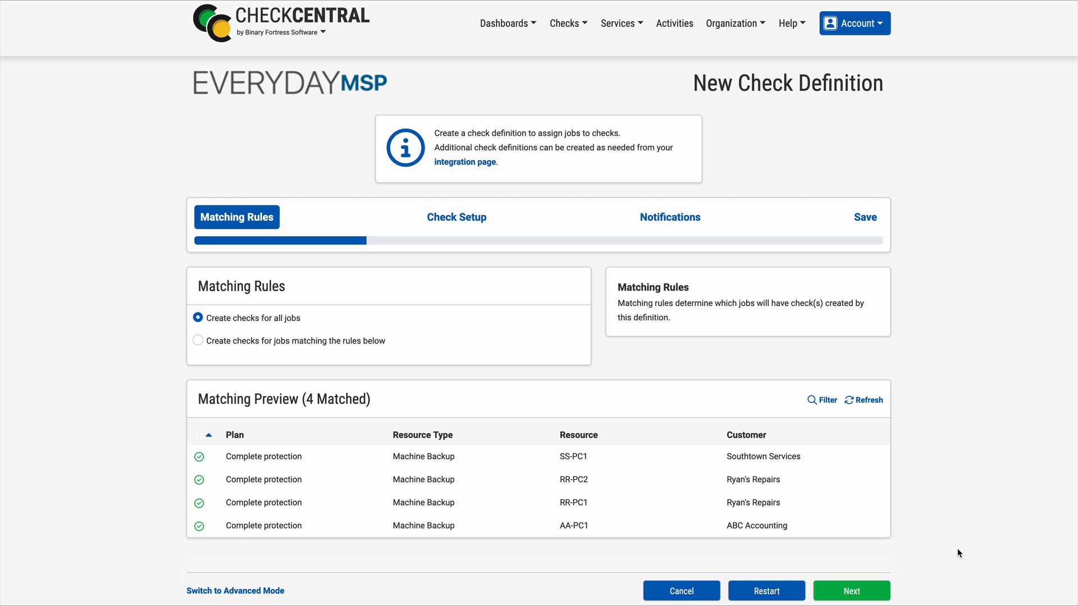
pyautogui.click(872, 596)
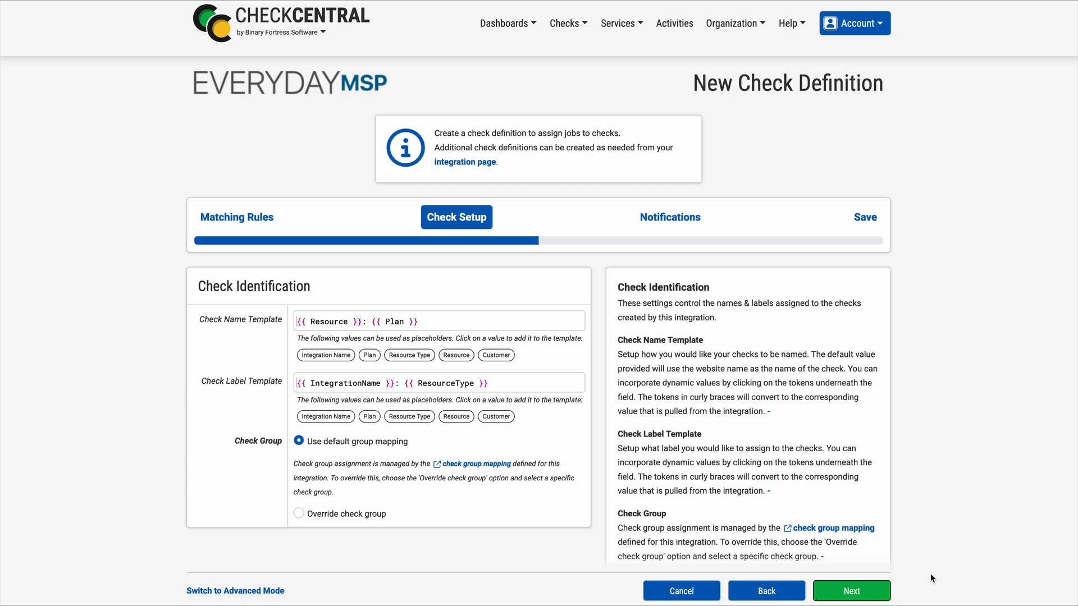
pyautogui.click(881, 588)
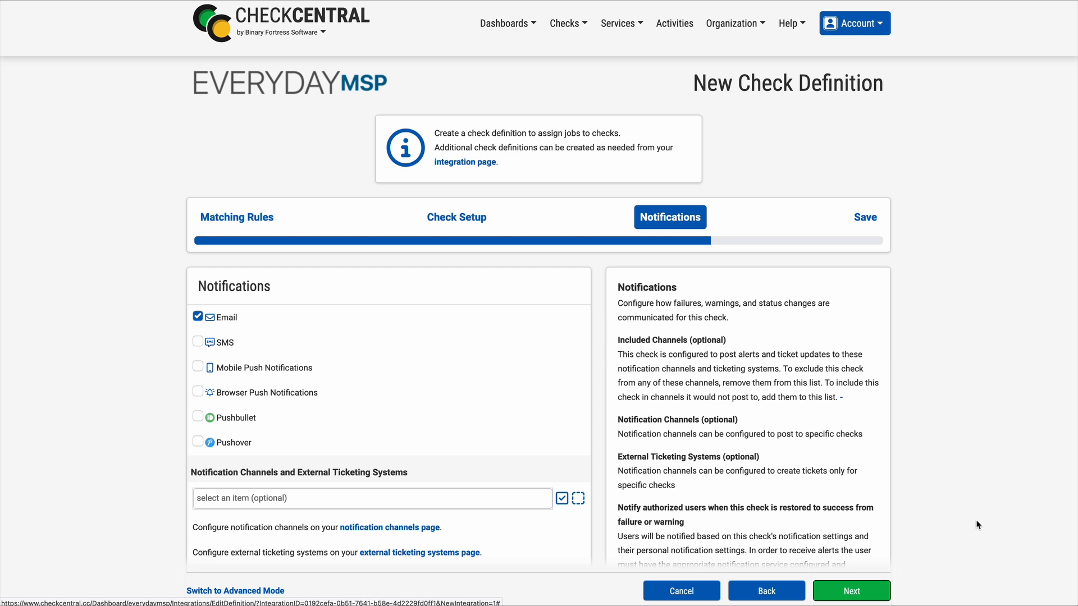
# - Review the notification settings, keep Email notifications with the default alert options, and continue to the final stage
pyautogui.scroll(-2, 976, 524)
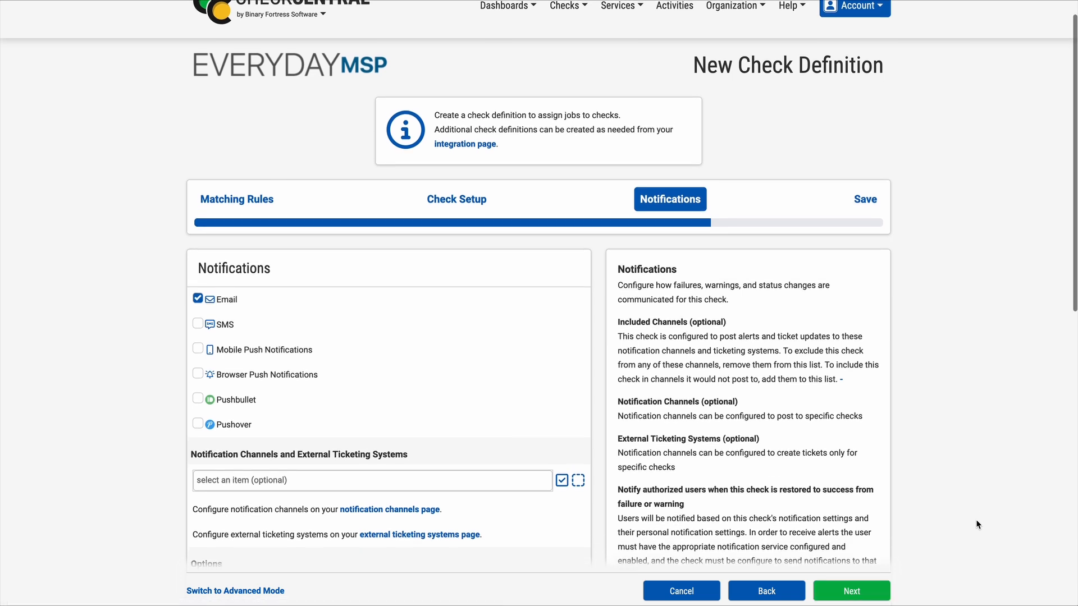
pyautogui.scroll(-4, 976, 521)
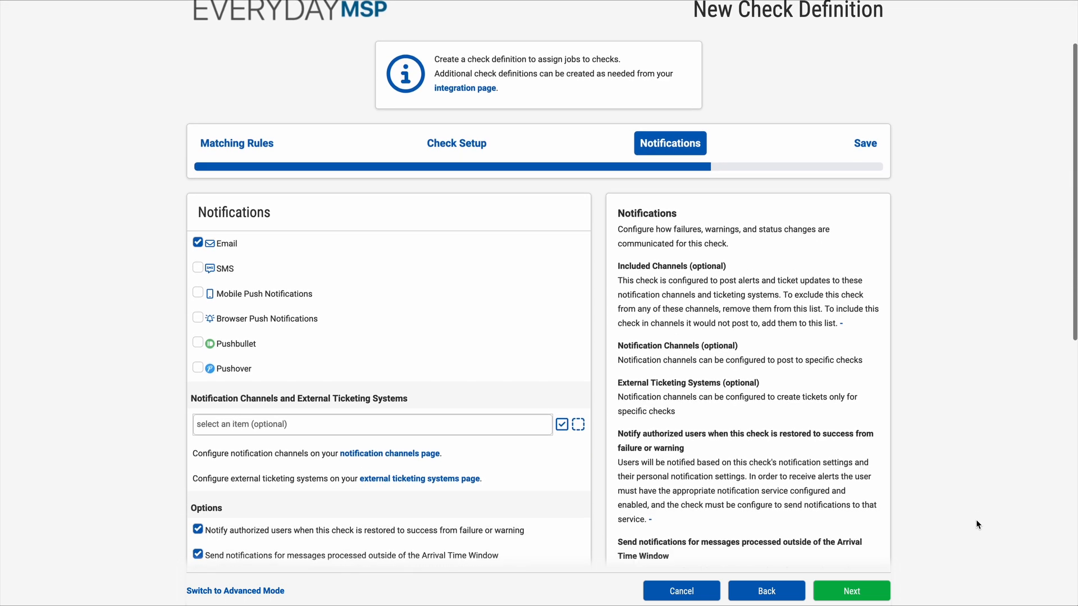
pyautogui.scroll(-4, 976, 521)
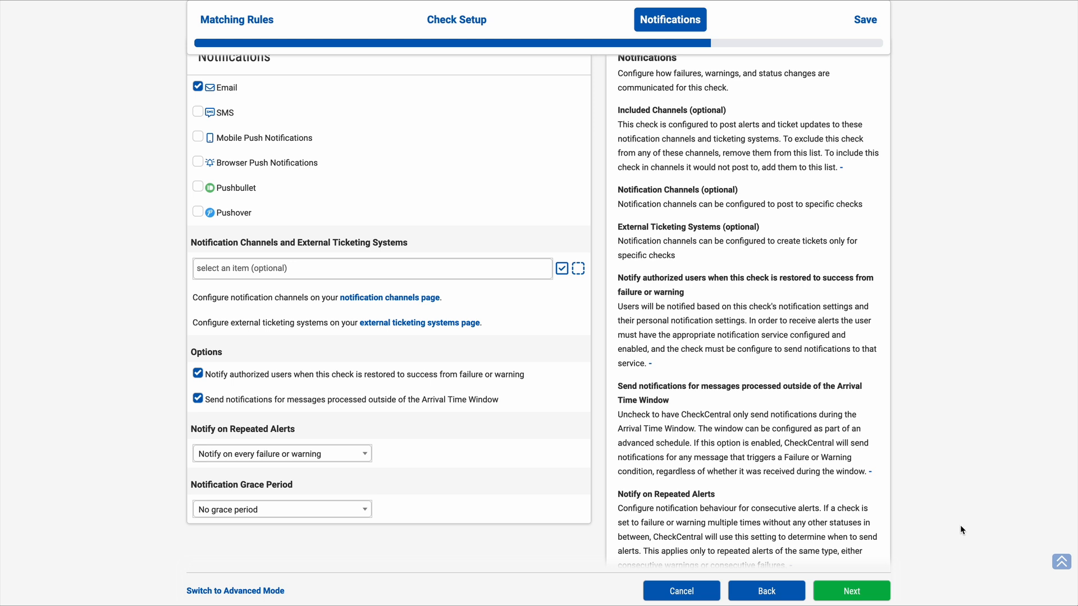
pyautogui.scroll(5, 959, 524)
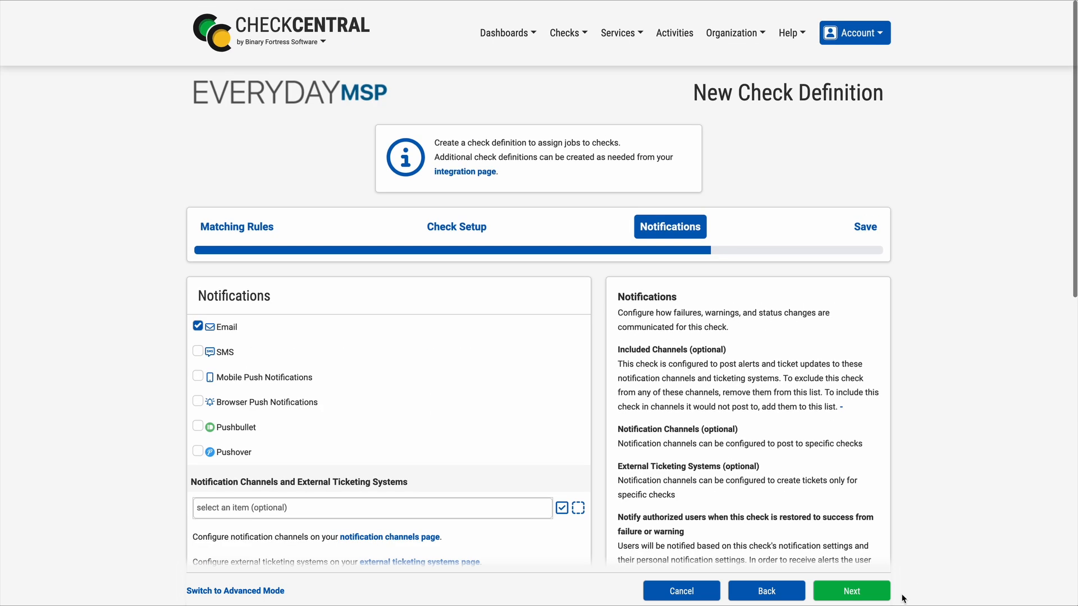
pyautogui.click(877, 596)
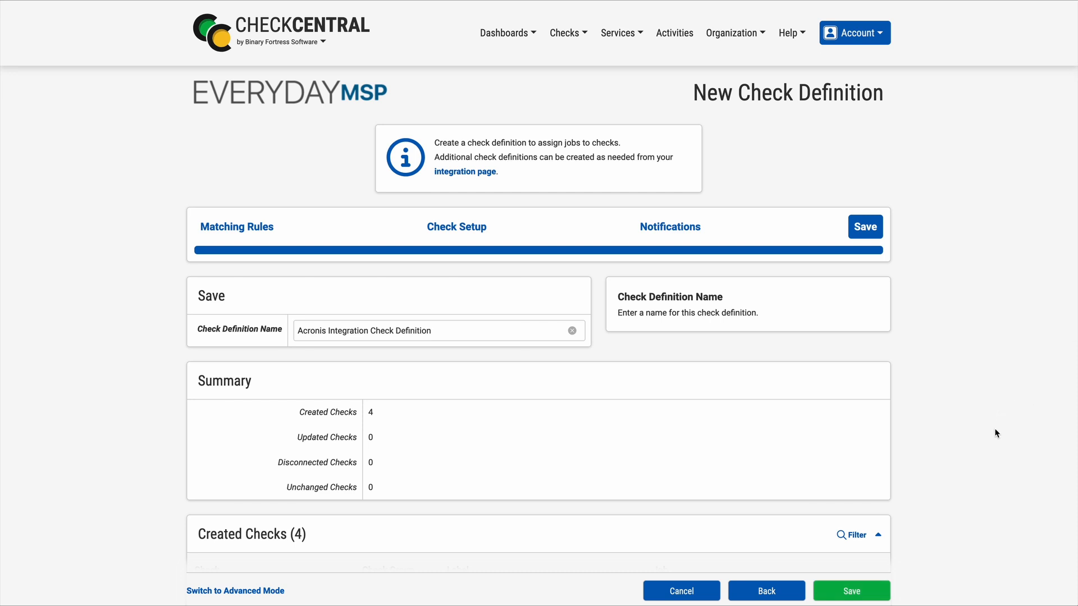
# - Review the checks to create and save the definition as Acronis Integration Check Definition
pyautogui.scroll(-2, 999, 421)
pyautogui.scroll(-3, 996, 431)
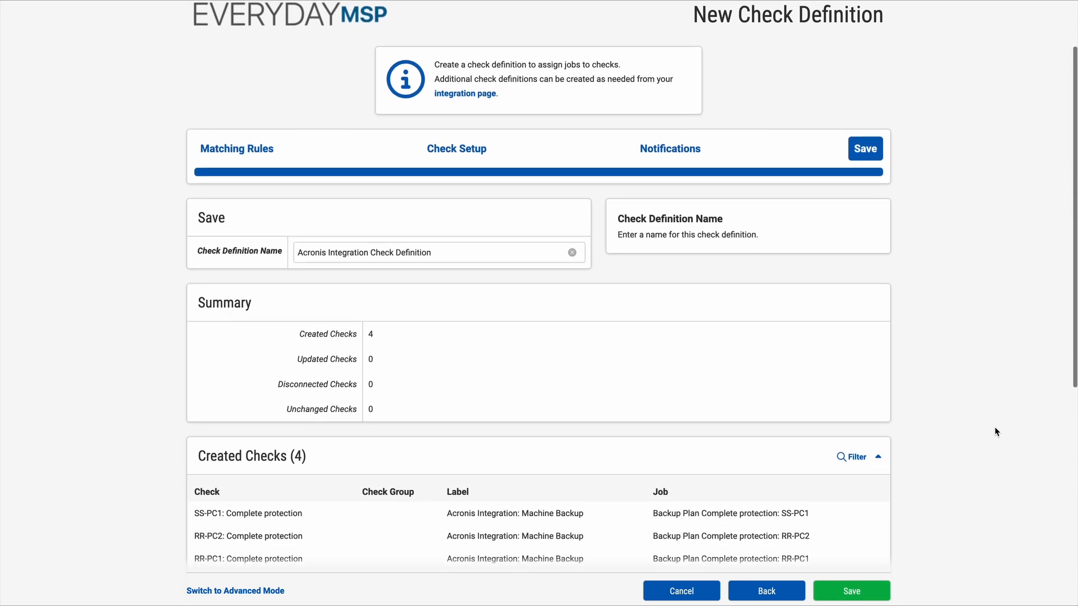
pyautogui.scroll(-1, 997, 431)
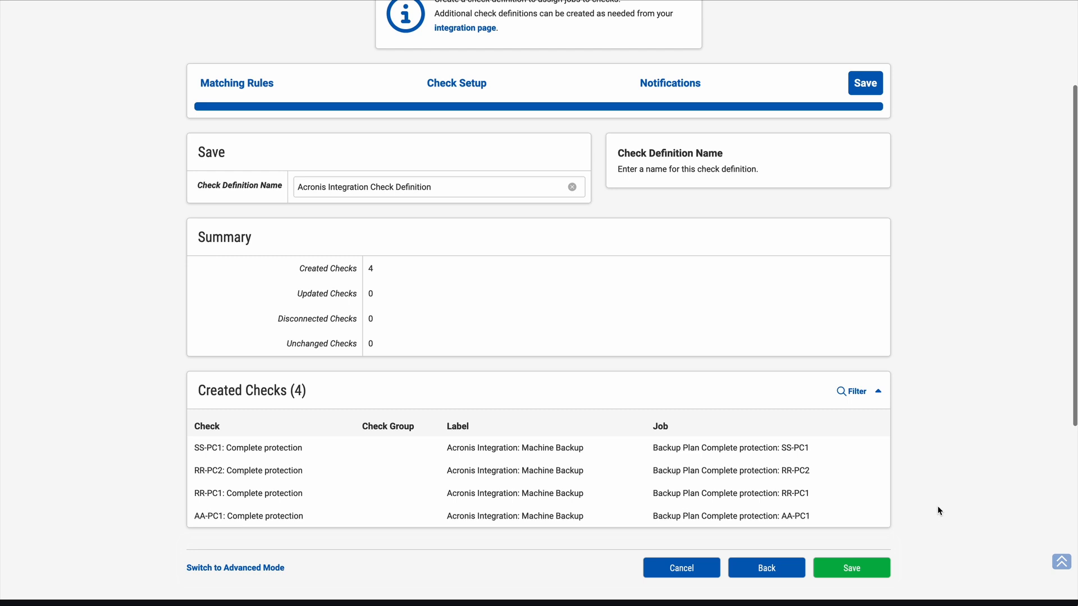
pyautogui.click(878, 570)
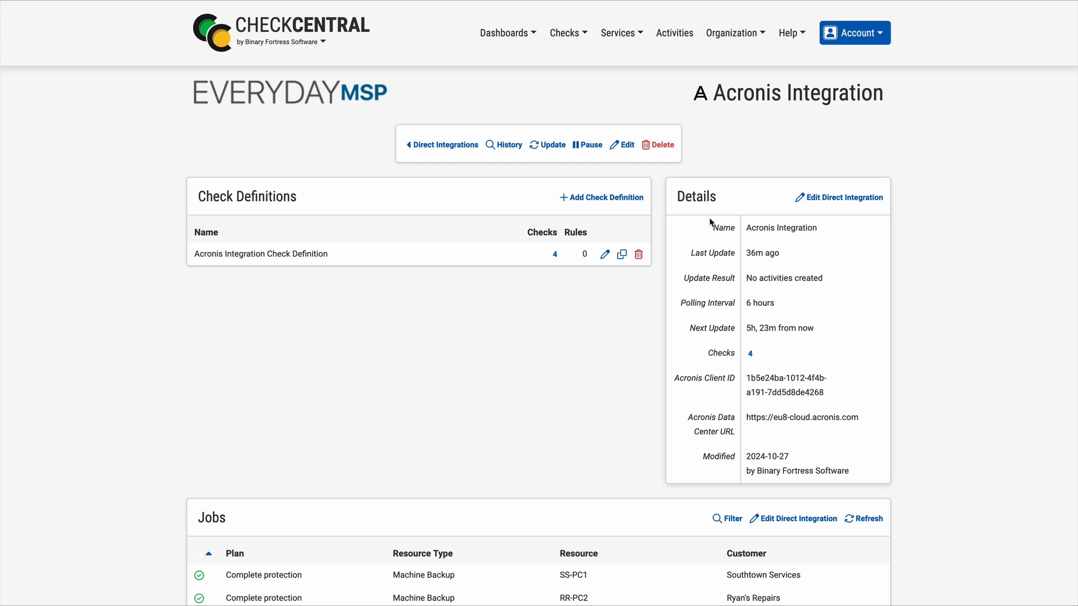
# - Initiate a data update for the Acronis direct integration and confirm it
pyautogui.click(547, 147)
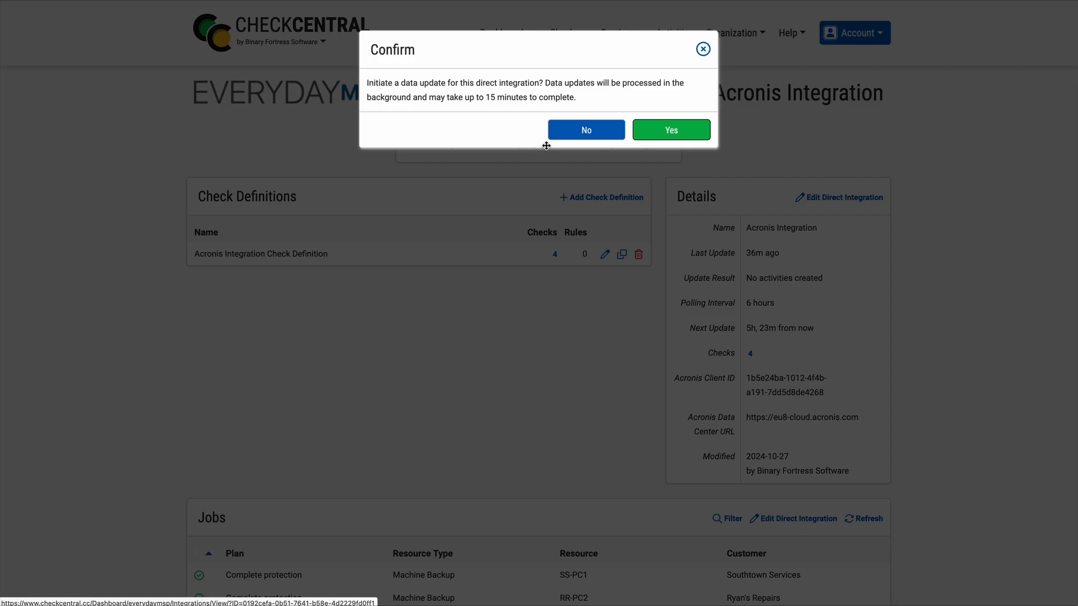
pyautogui.click(679, 134)
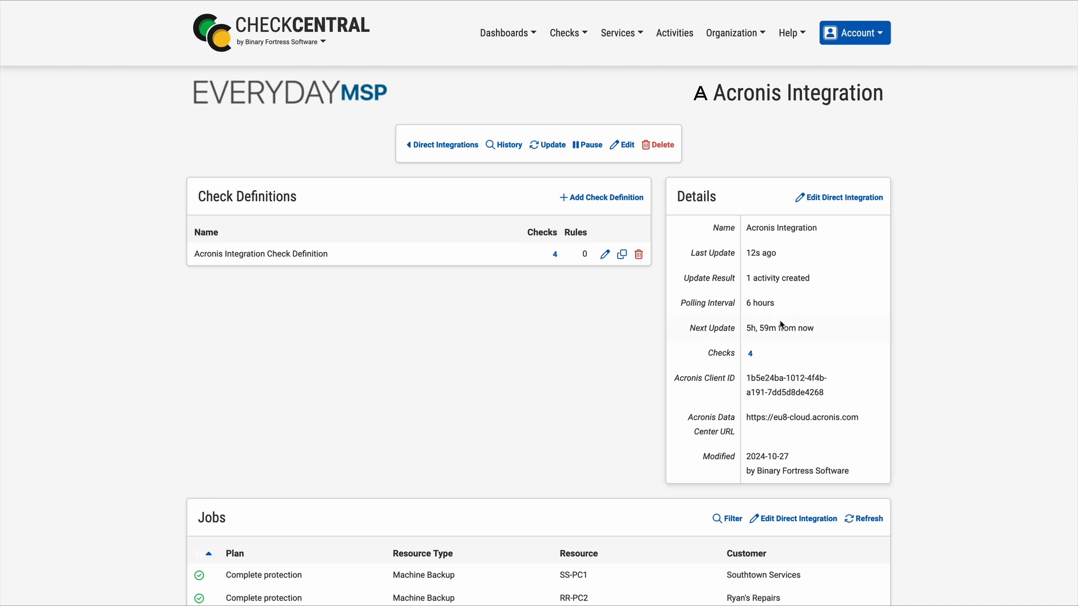
# - Open the AA-PC1: Complete protection check from the definition's checks and view its latest Acronis Integration activity message
pyautogui.click(555, 255)
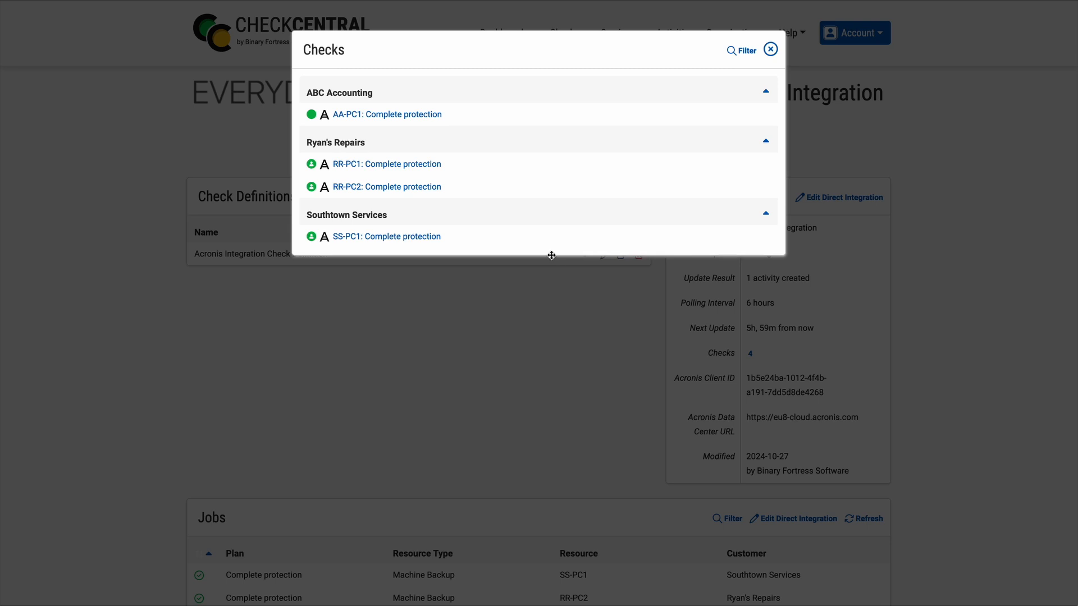
pyautogui.click(428, 115)
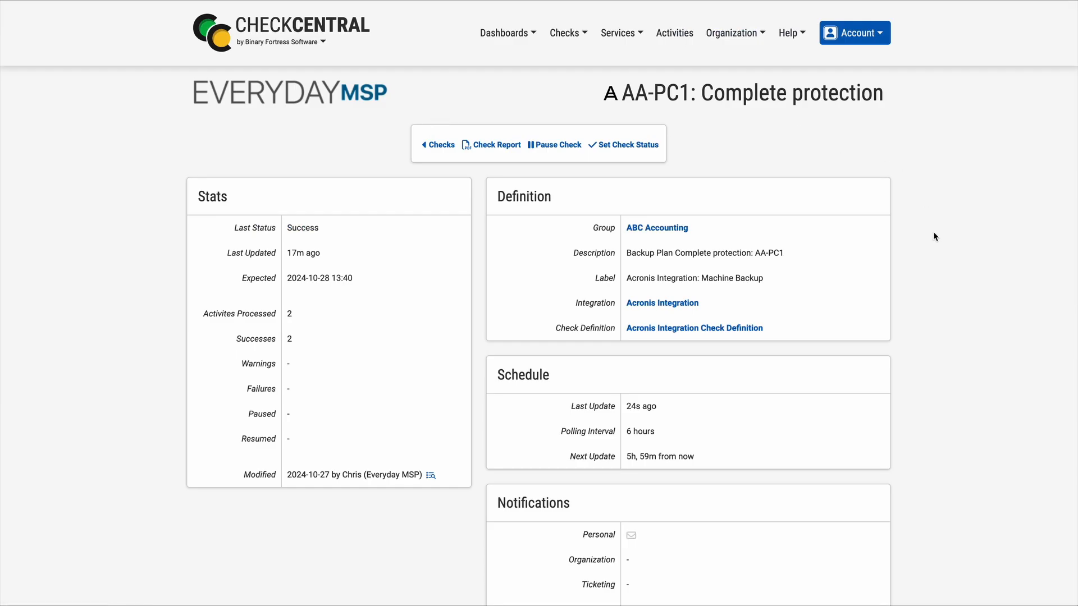
pyautogui.scroll(-2, 948, 324)
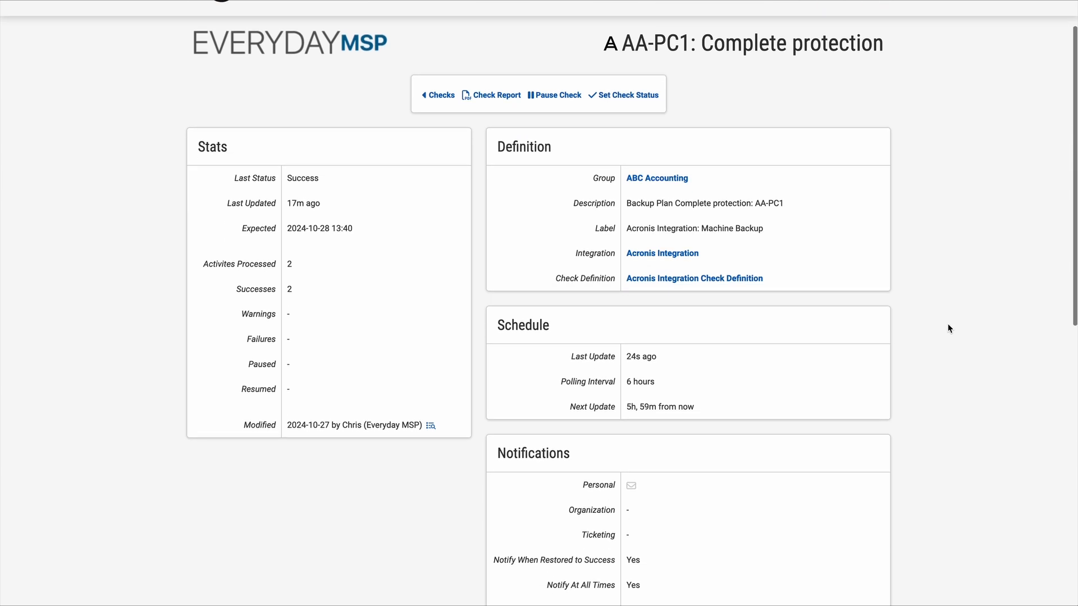
pyautogui.scroll(-4, 947, 325)
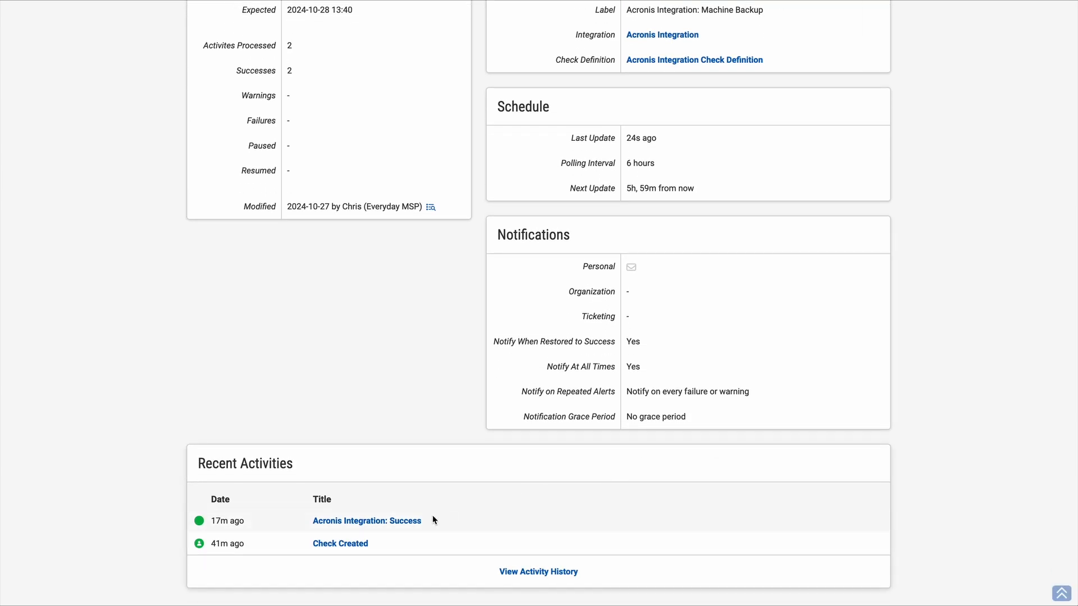
pyautogui.click(418, 521)
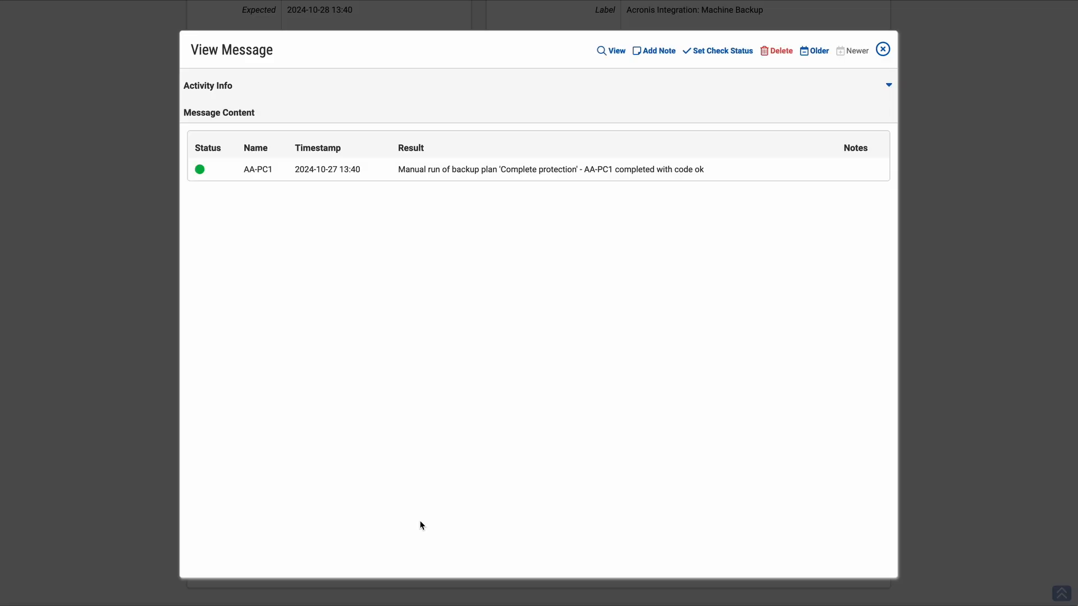